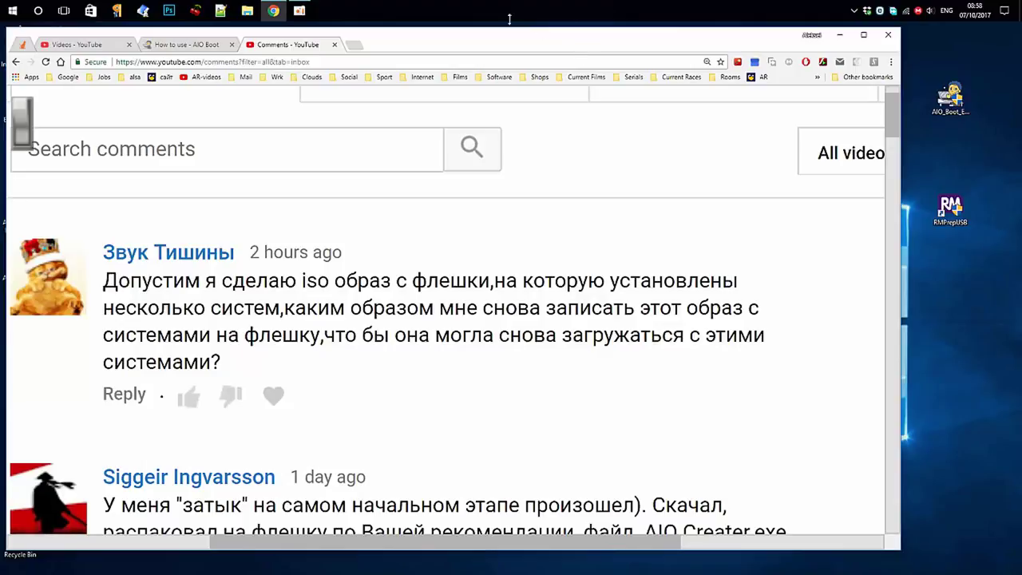
# Read the AIO Boot how-to page's comment reply about writing the ISO to USB, highlight the instructions, and minimize the browser
pyautogui.click(206, 50)
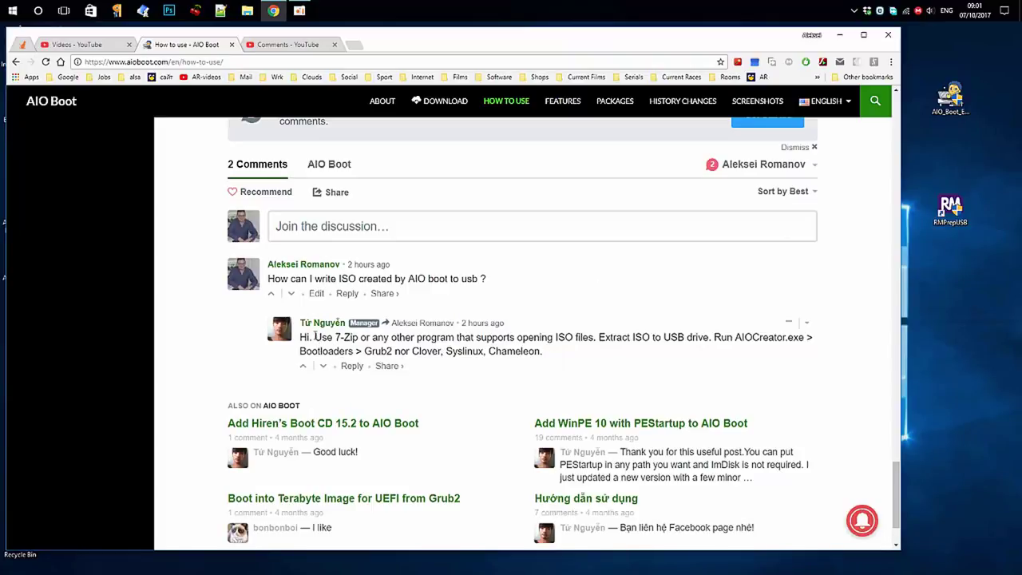
pyautogui.moveTo(315, 336); pyautogui.dragTo(538, 349)
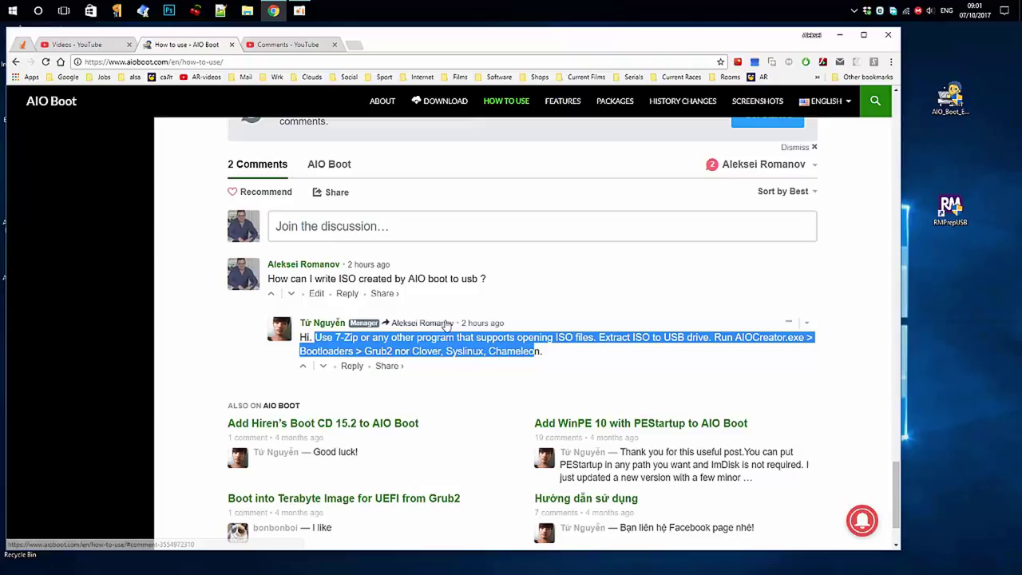
pyautogui.click(840, 36)
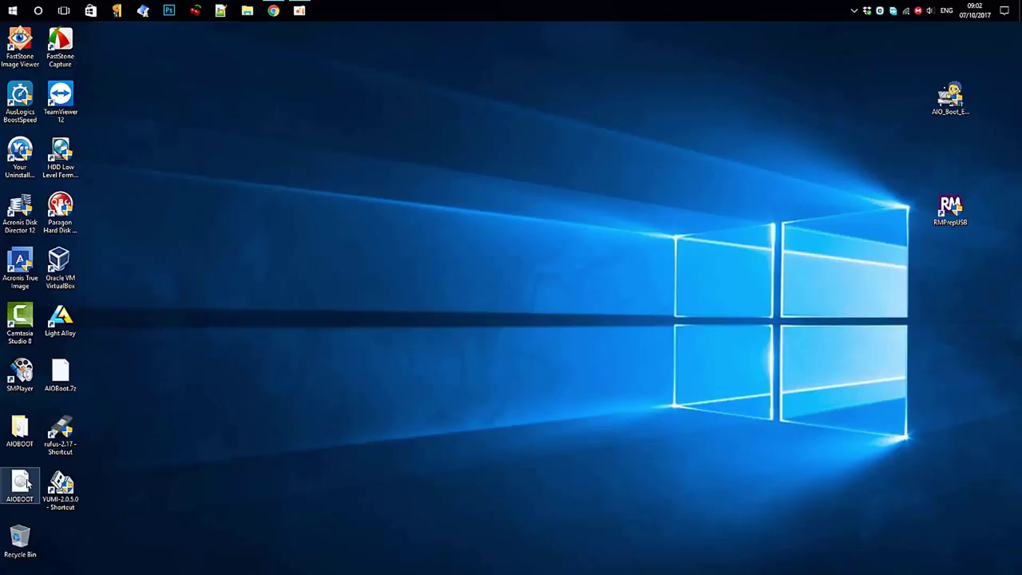
# Move the AIOBOOT disc image to the middle of the desktop and check its file size in its properties
pyautogui.moveTo(27, 483); pyautogui.dragTo(429, 212)
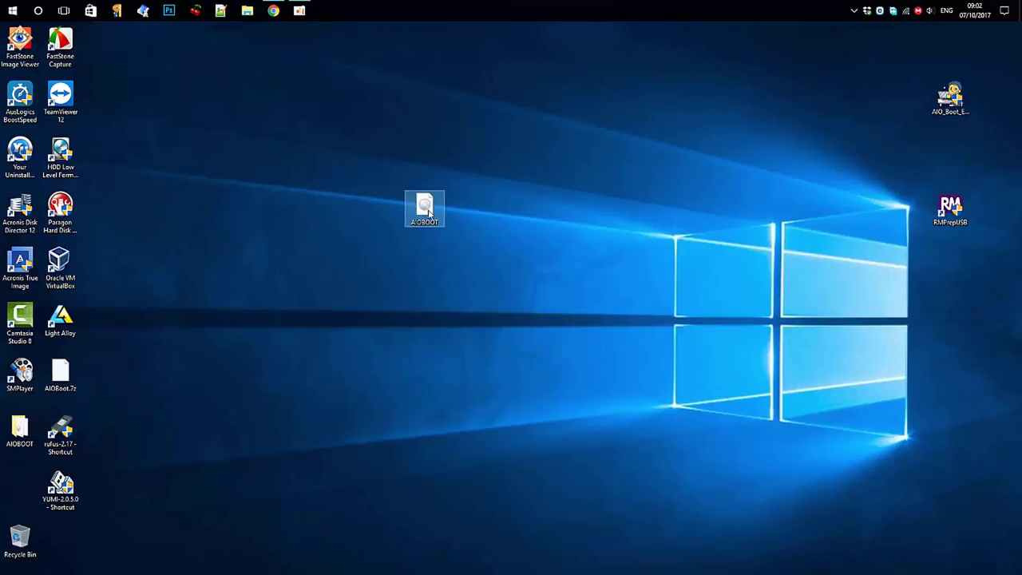
pyautogui.rightClick(429, 212)
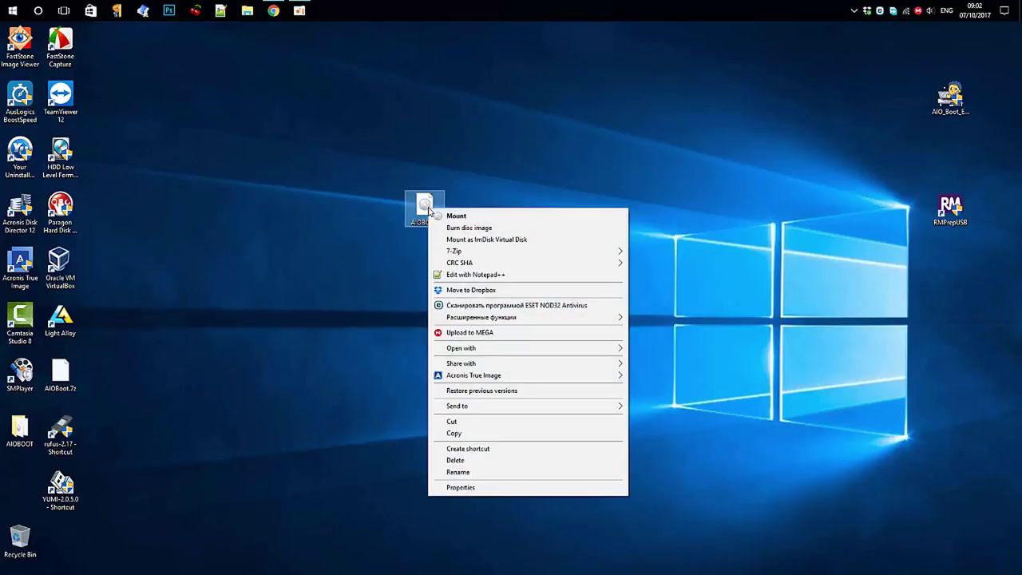
pyautogui.click(463, 489)
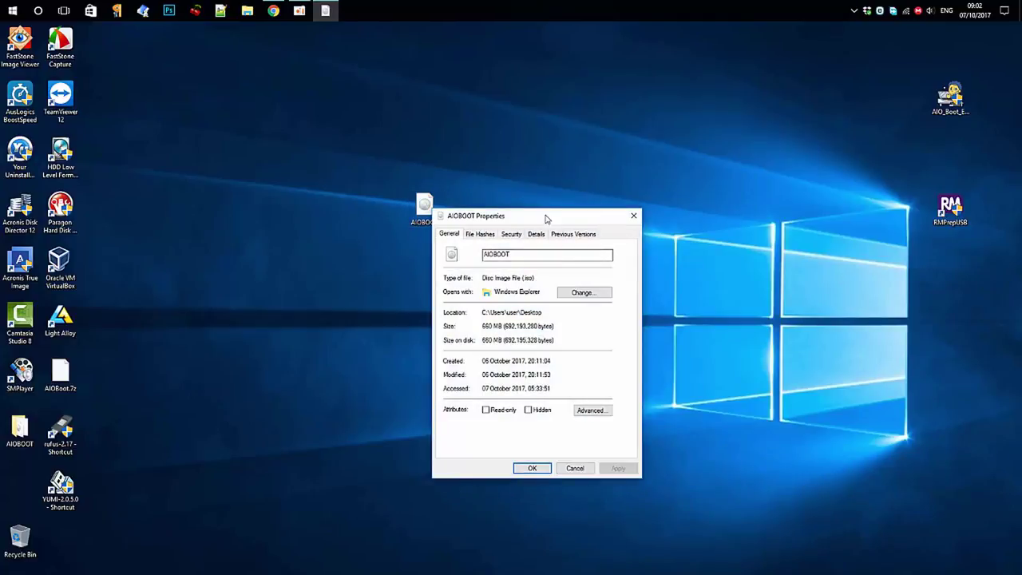
pyautogui.moveTo(546, 218); pyautogui.dragTo(572, 100)
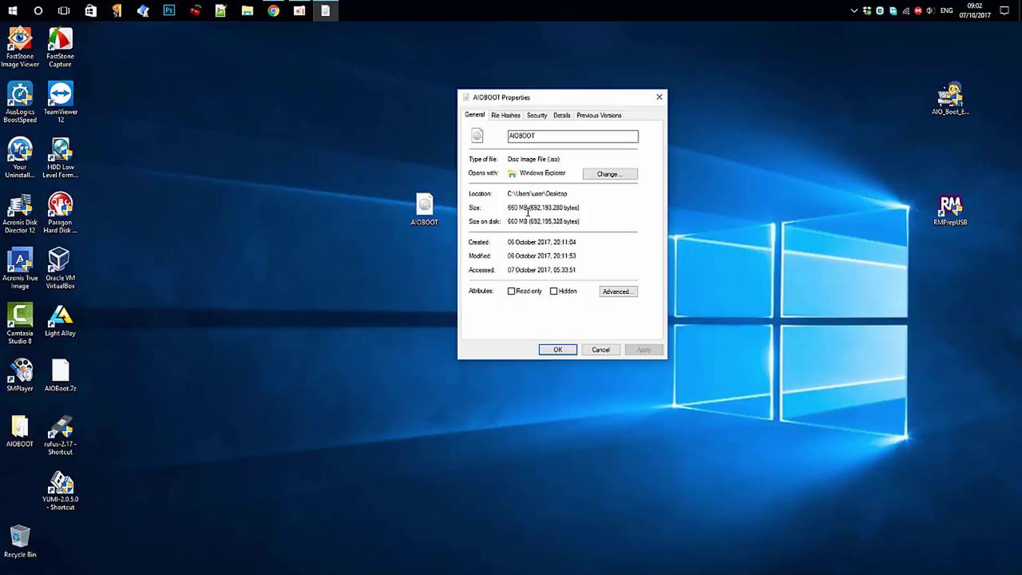
pyautogui.click(601, 350)
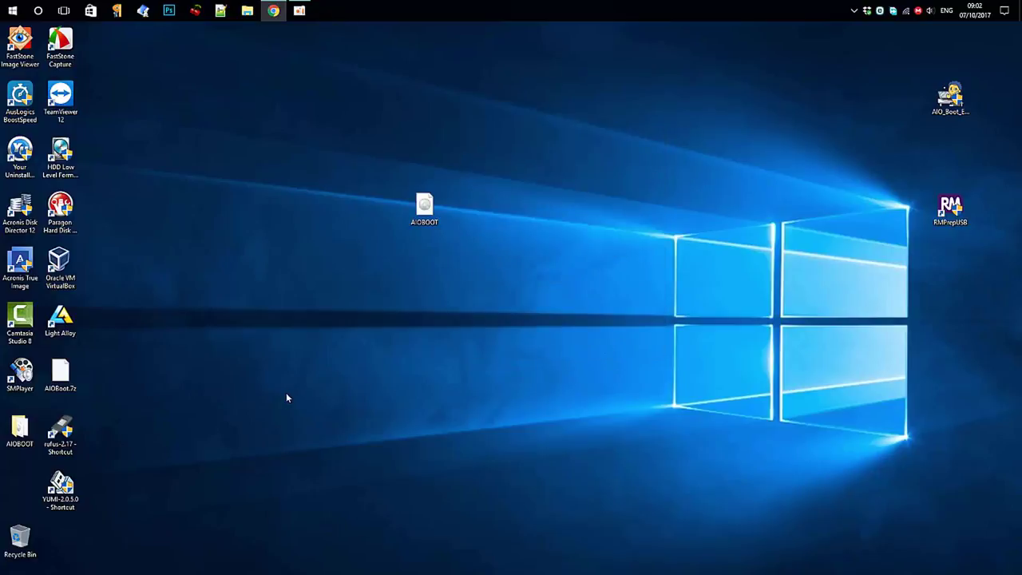
# Look over the 7-Zip extraction options for the AIOBOOT disc image and move the AIOBOOT folder near it on the desktop
pyautogui.click(425, 209)
pyautogui.rightClick(427, 211)
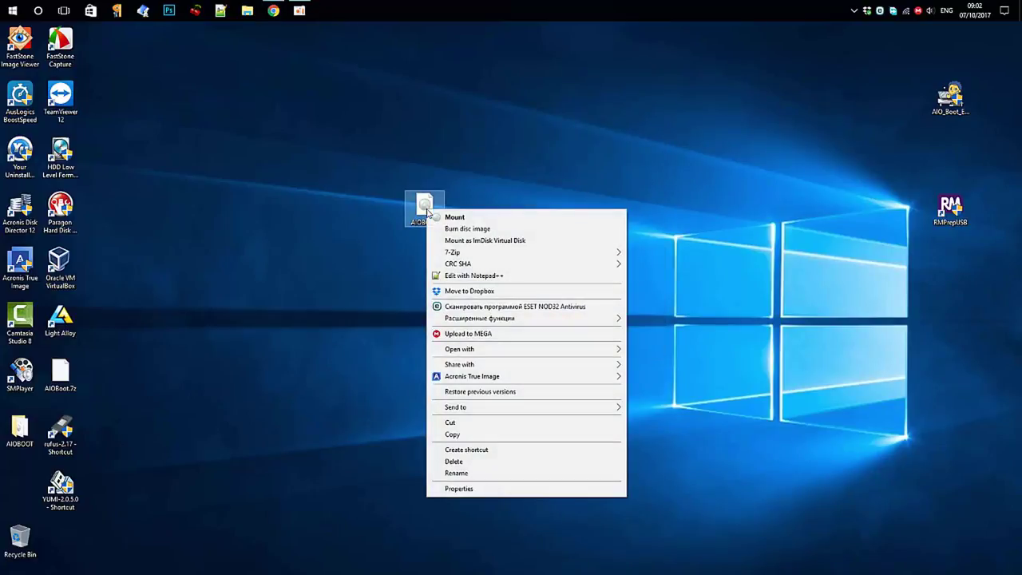
pyautogui.moveTo(454, 252)
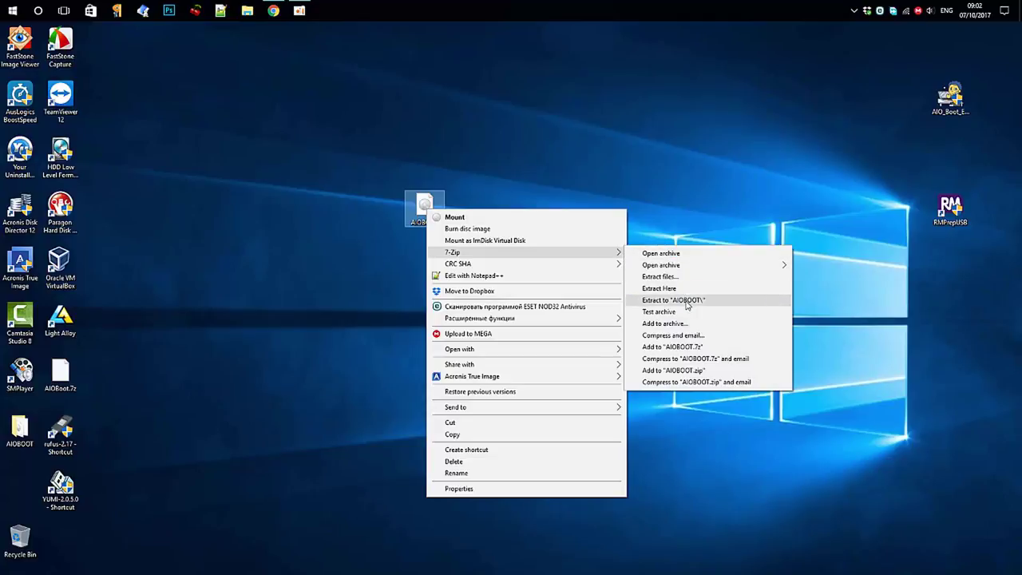
pyautogui.click(472, 149)
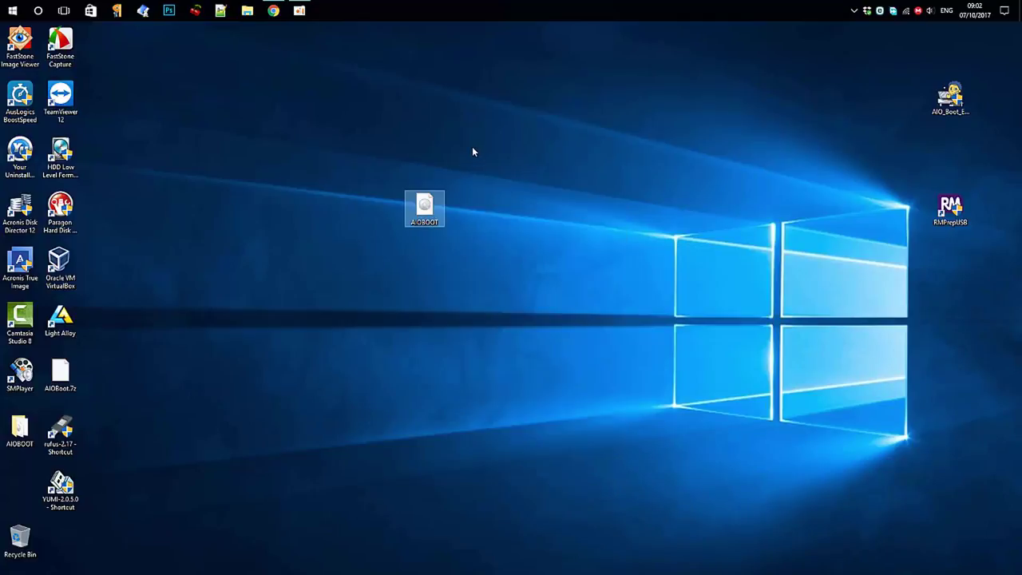
pyautogui.click(376, 237)
pyautogui.moveTo(142, 477); pyautogui.dragTo(291, 132)
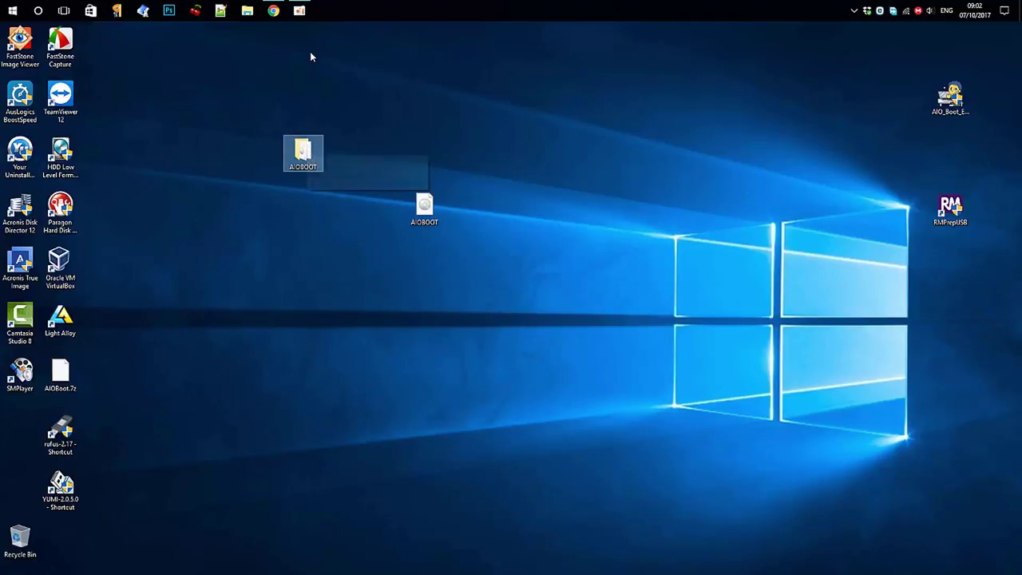
# Quick-format the AIOBOOT (D:) drive in File Explorer as FAT32 with a 4096-byte allocation unit and the volume label AIOBOOT
pyautogui.click(248, 10)
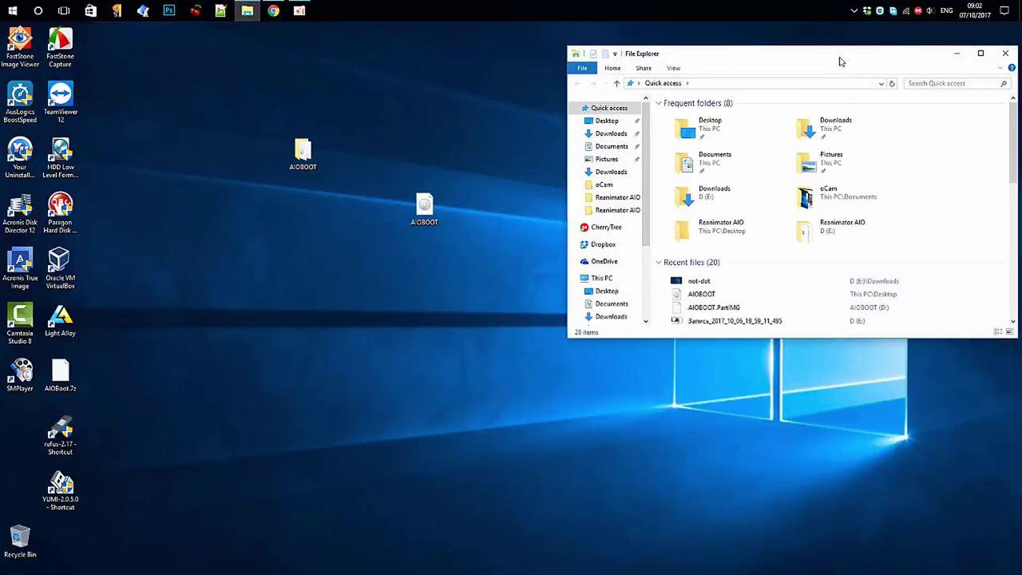
pyautogui.moveTo(840, 60); pyautogui.dragTo(678, 53)
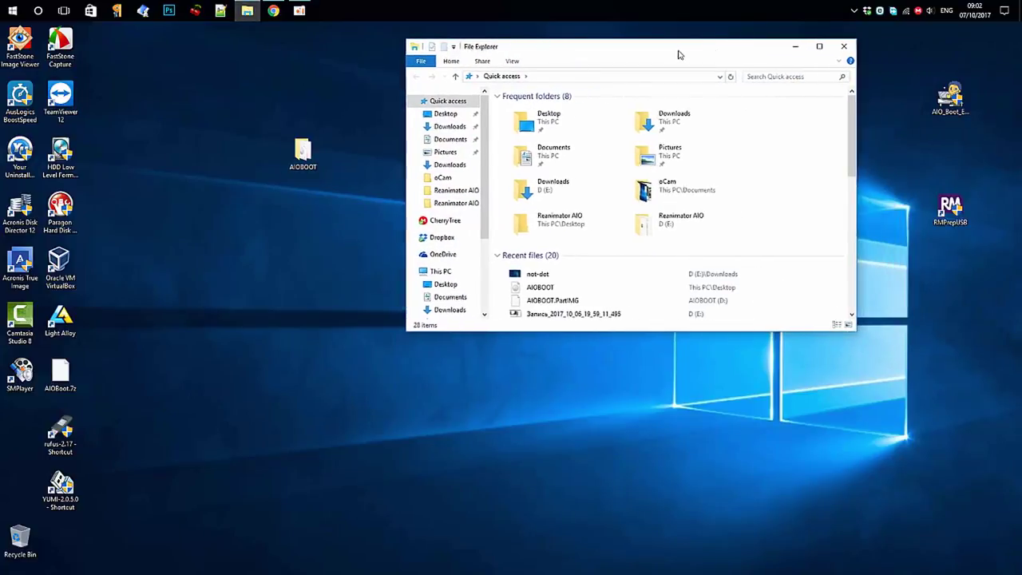
pyautogui.click(447, 272)
pyautogui.click(660, 220)
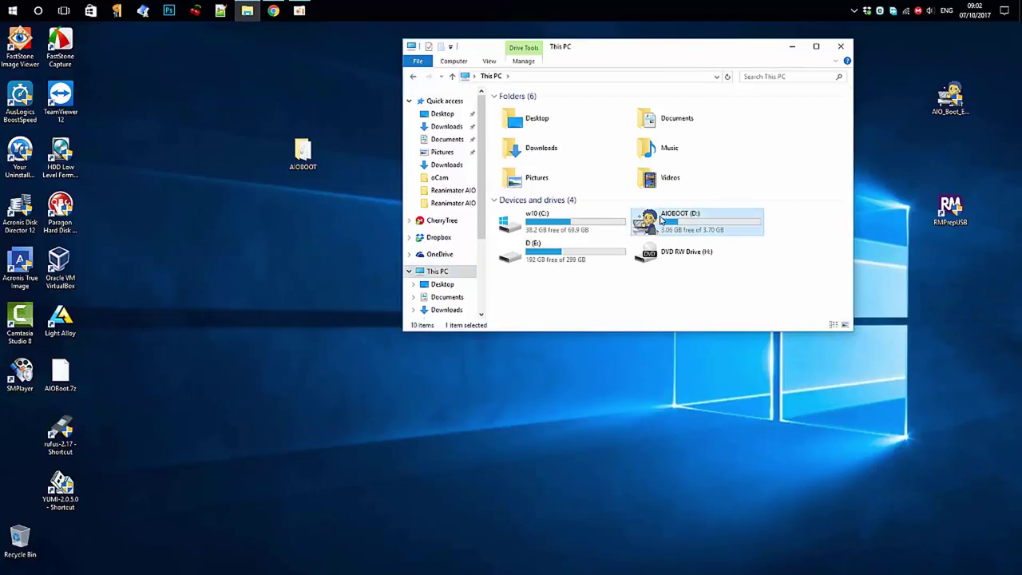
pyautogui.rightClick(661, 221)
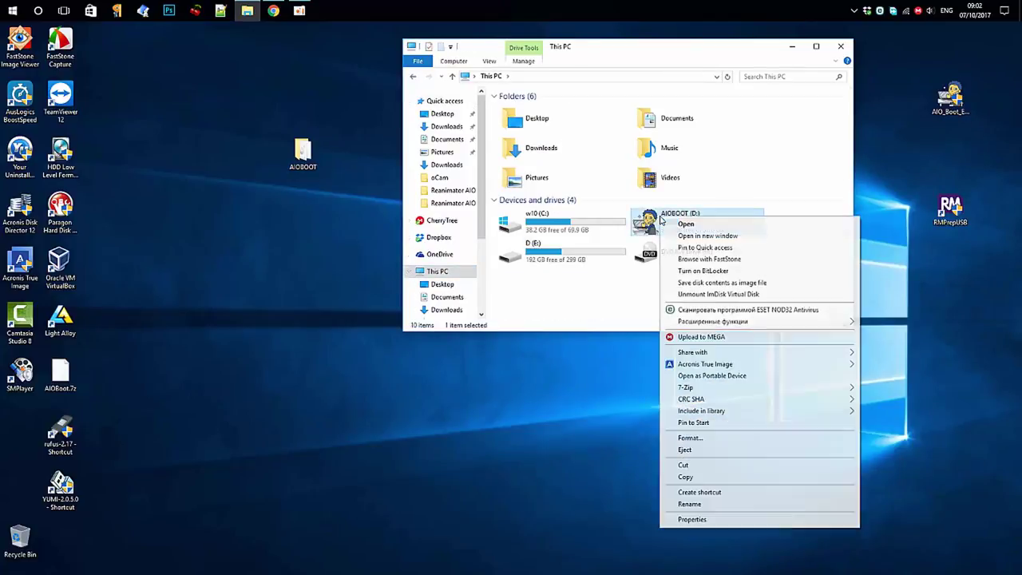
pyautogui.click(691, 437)
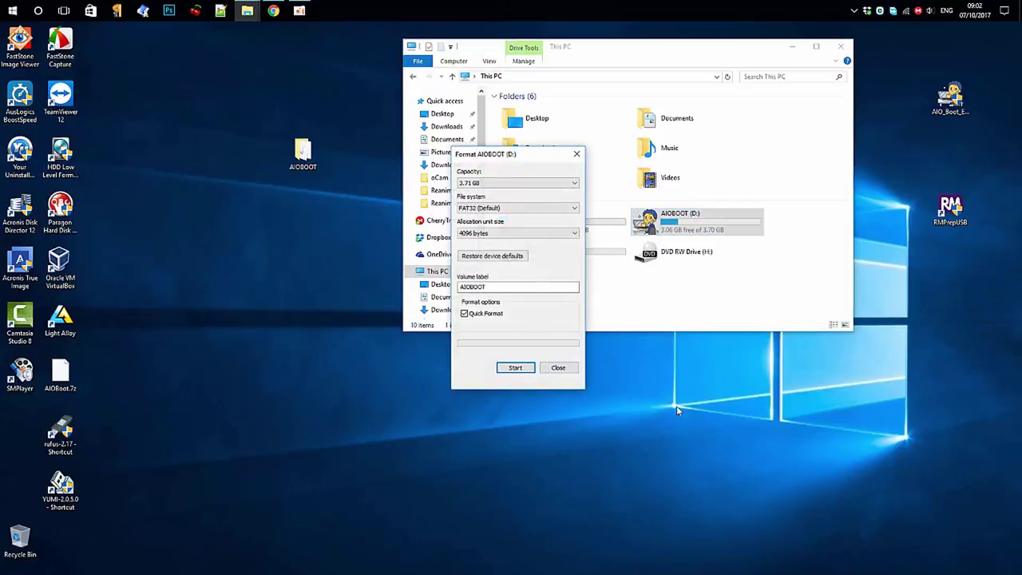
pyautogui.click(514, 367)
pyautogui.click(535, 304)
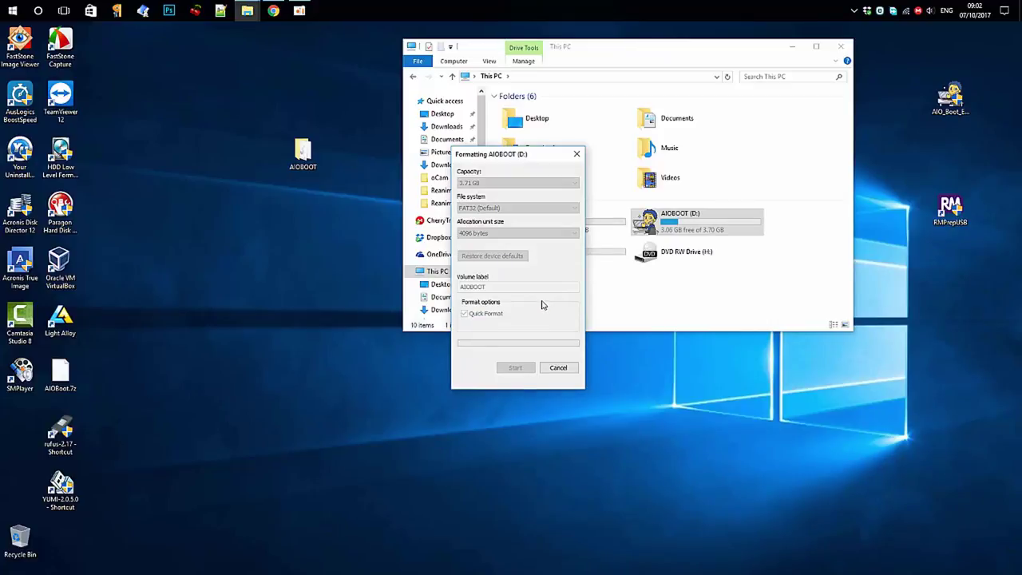
pyautogui.click(585, 302)
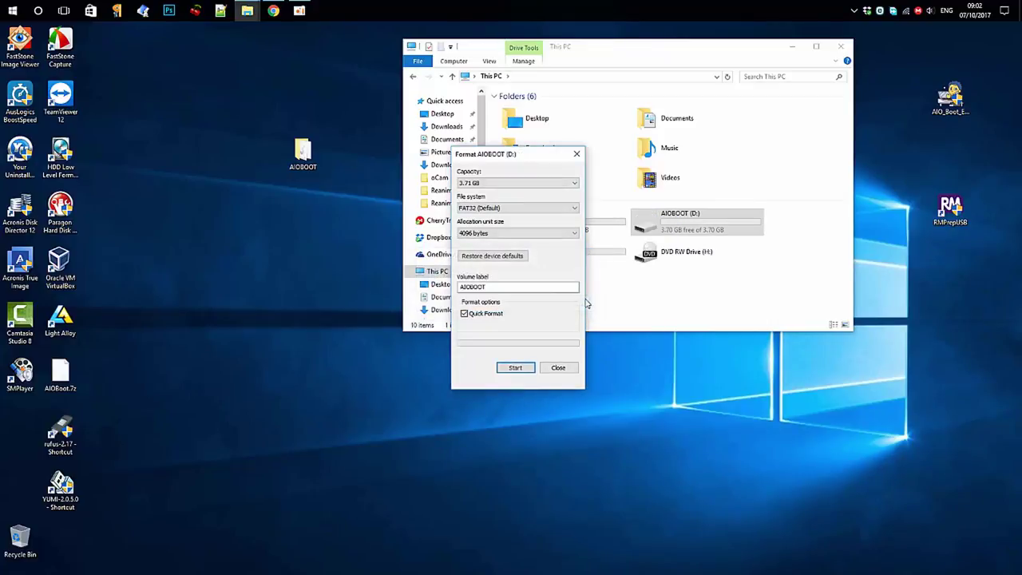
pyautogui.click(556, 367)
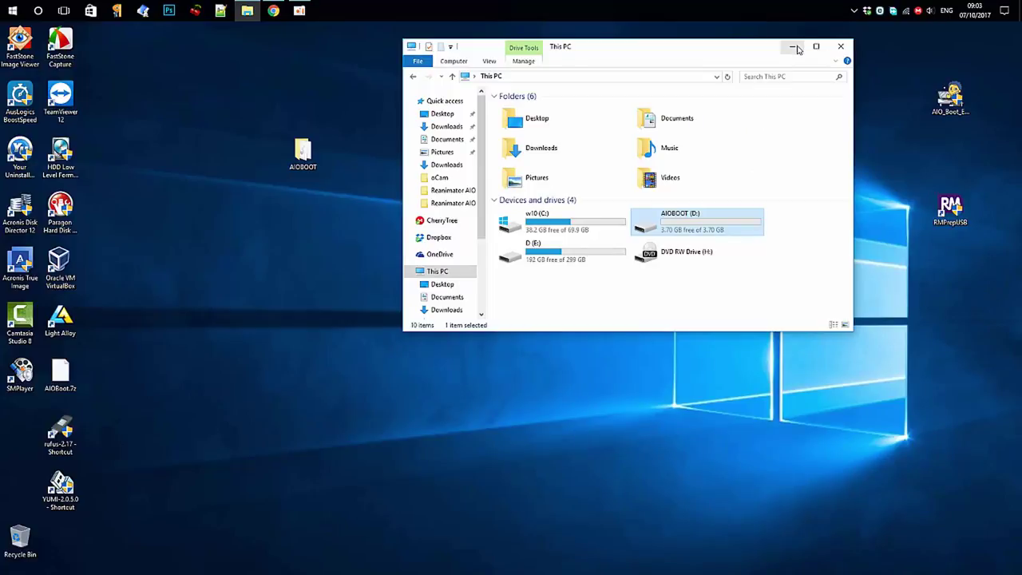
# Launch AIO Boot Extractor from the desktop and switch its interface to English
pyautogui.click(953, 102)
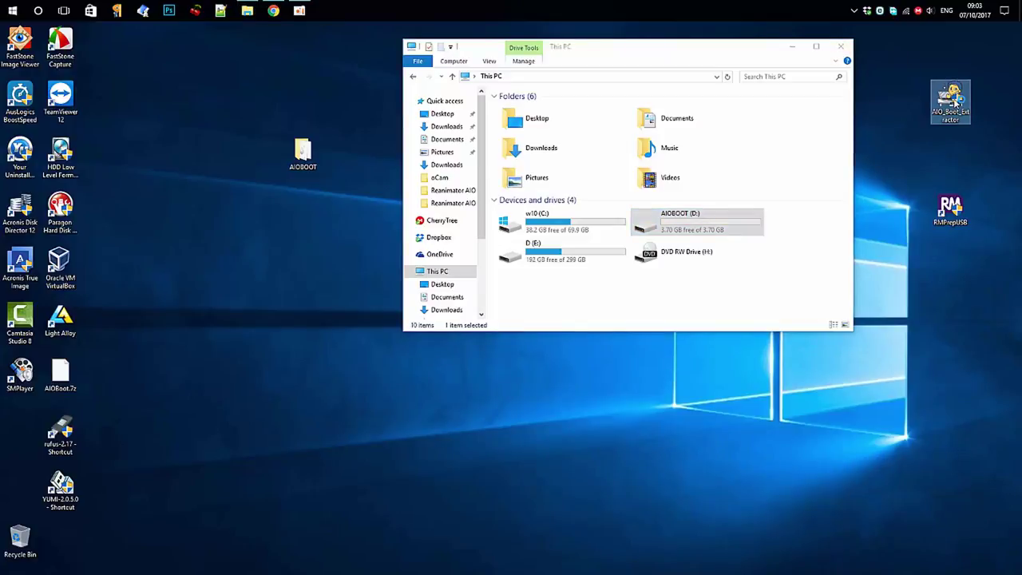
pyautogui.doubleClick(953, 102)
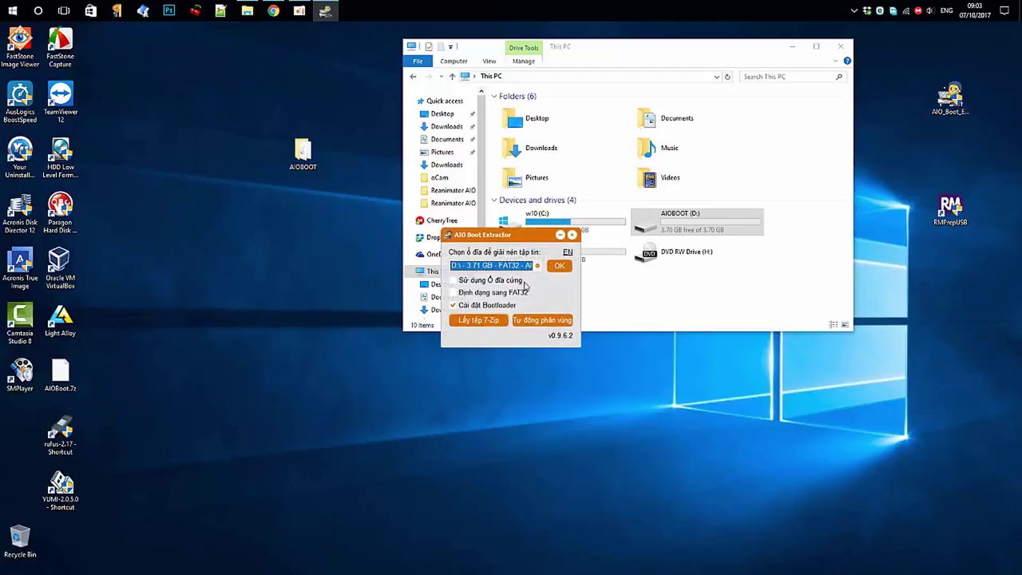
pyautogui.click(567, 252)
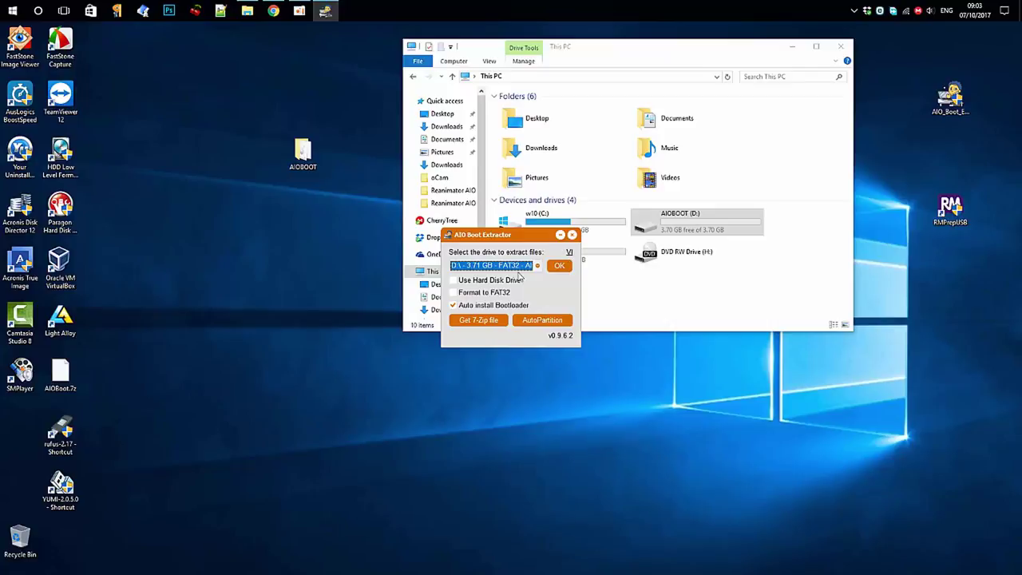
# Extract AIO Boot to drive D: with Format to FAT32 and Auto install Bootloader enabled, accepting the loss of its data
pyautogui.click(454, 292)
pyautogui.click(486, 311)
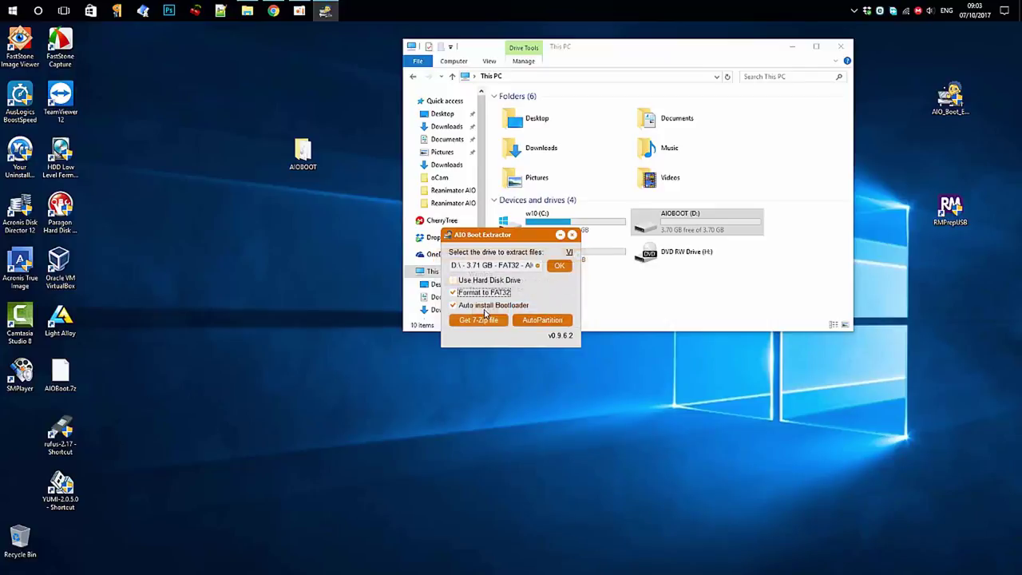
pyautogui.click(560, 266)
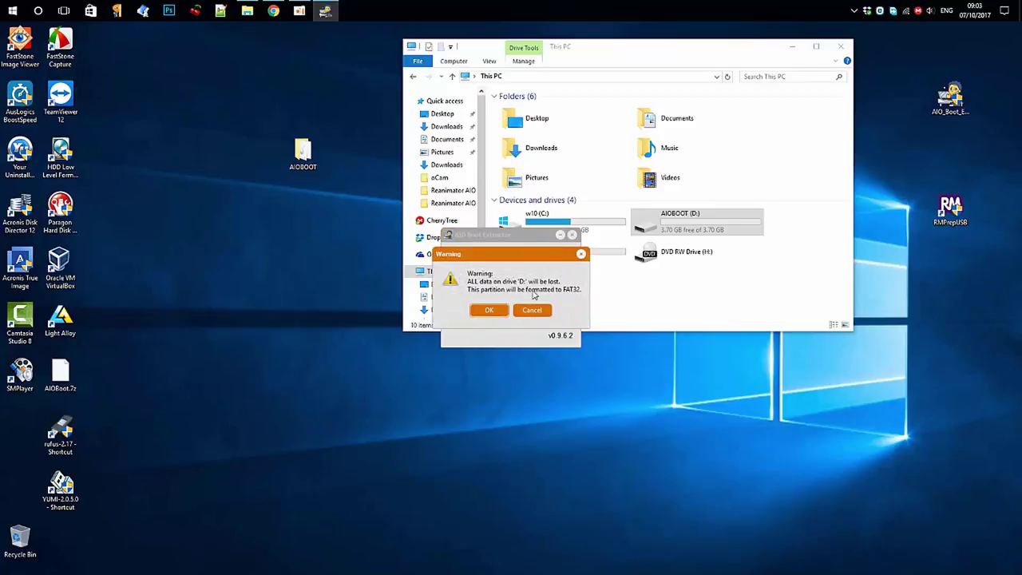
pyautogui.click(495, 311)
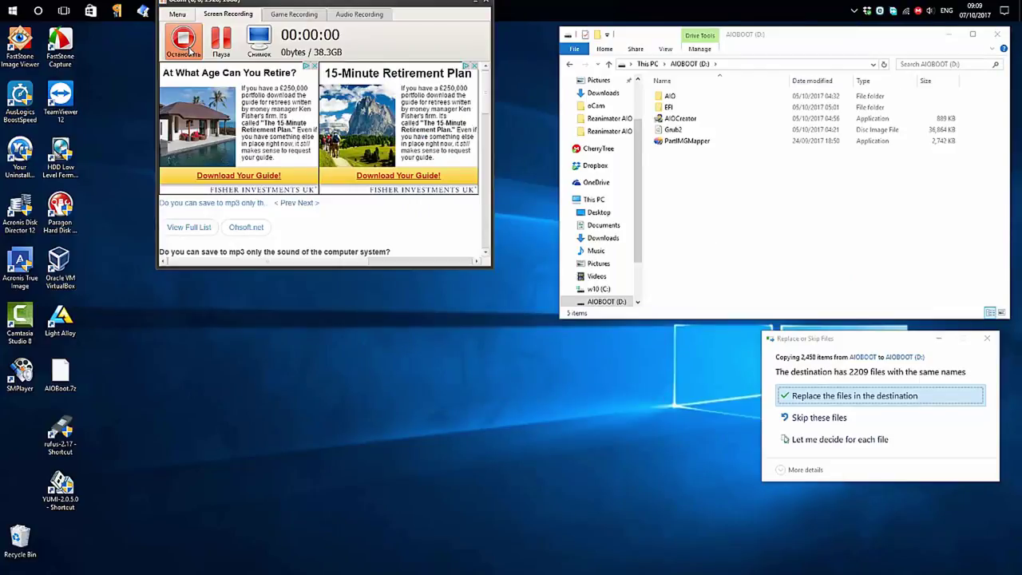
# Replace the duplicate files on the AIOBOOT (D:) drive with those from the AIOBOOT folder, keeping the oCam recorder minimized
pyautogui.click(474, 4)
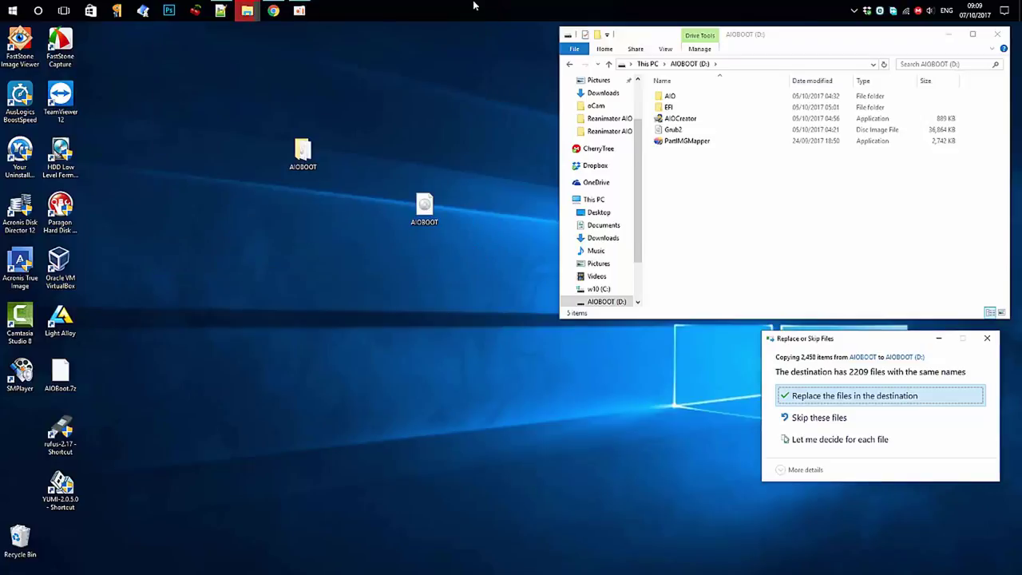
pyautogui.click(853, 396)
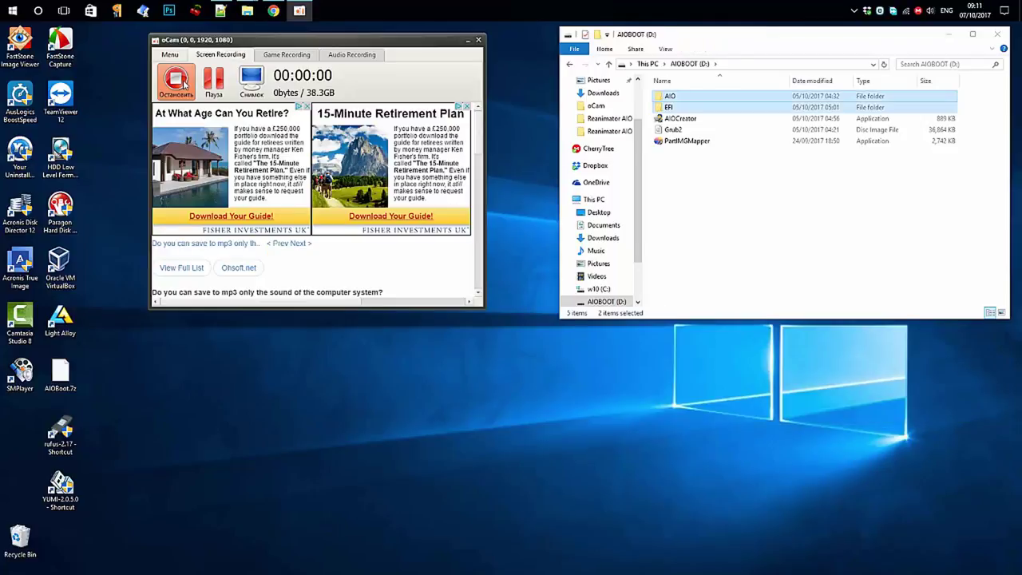
pyautogui.click(469, 40)
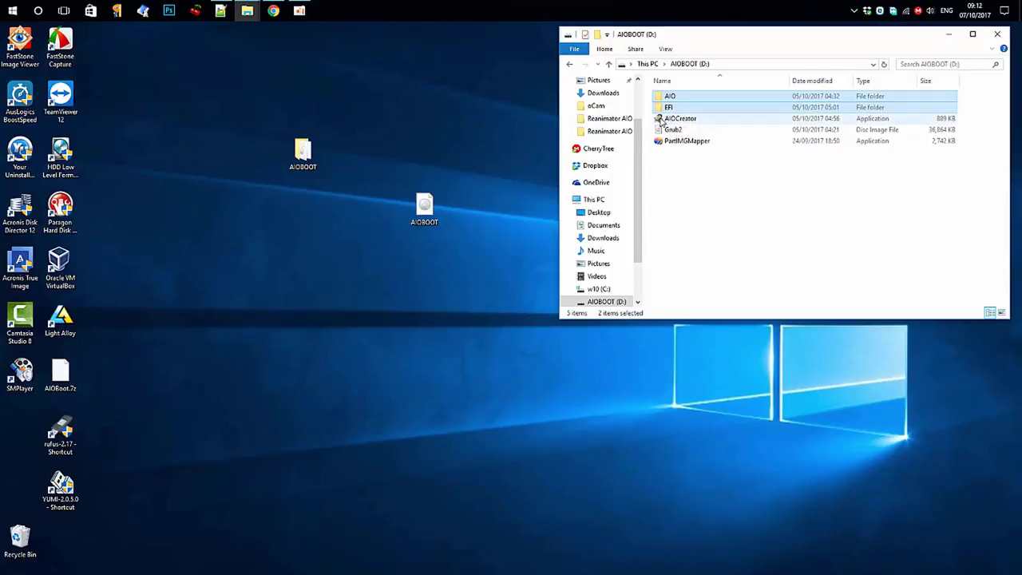
# Run AIOCreator from the AIOBOOT (D:) drive, check the boot entries in its menu editor, and close the program
pyautogui.click(659, 119)
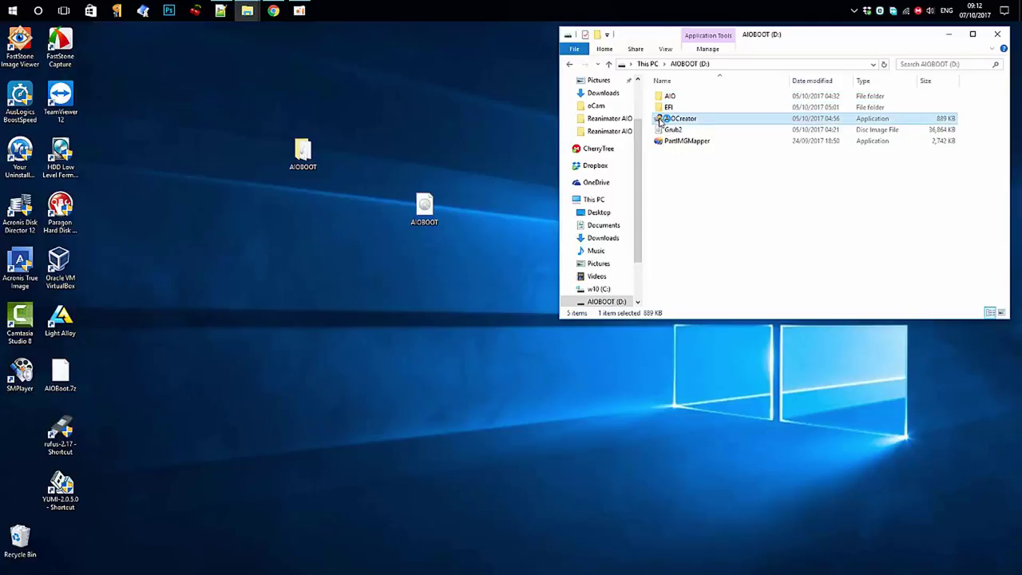
pyautogui.doubleClick(662, 118)
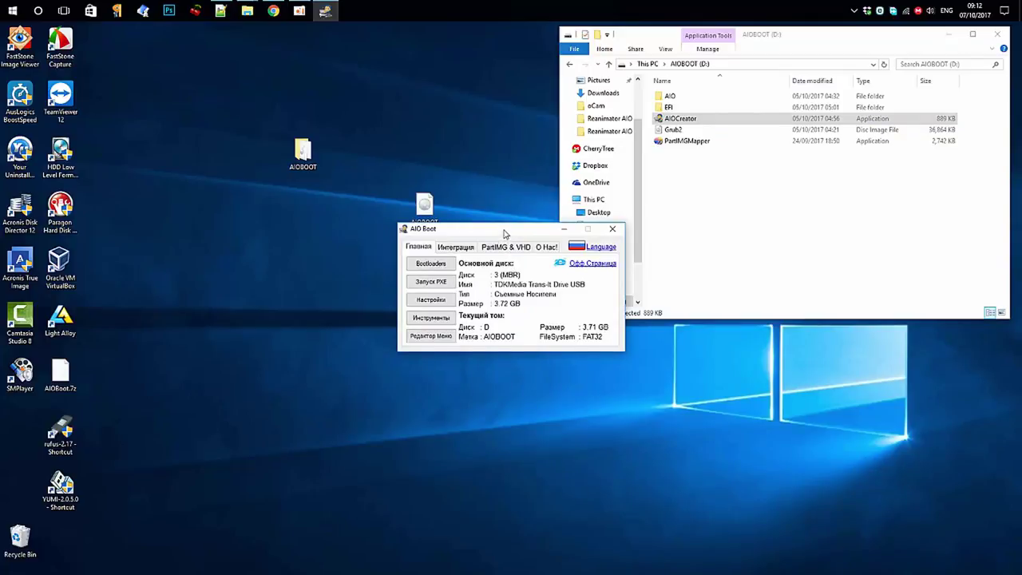
pyautogui.moveTo(503, 233); pyautogui.dragTo(304, 76)
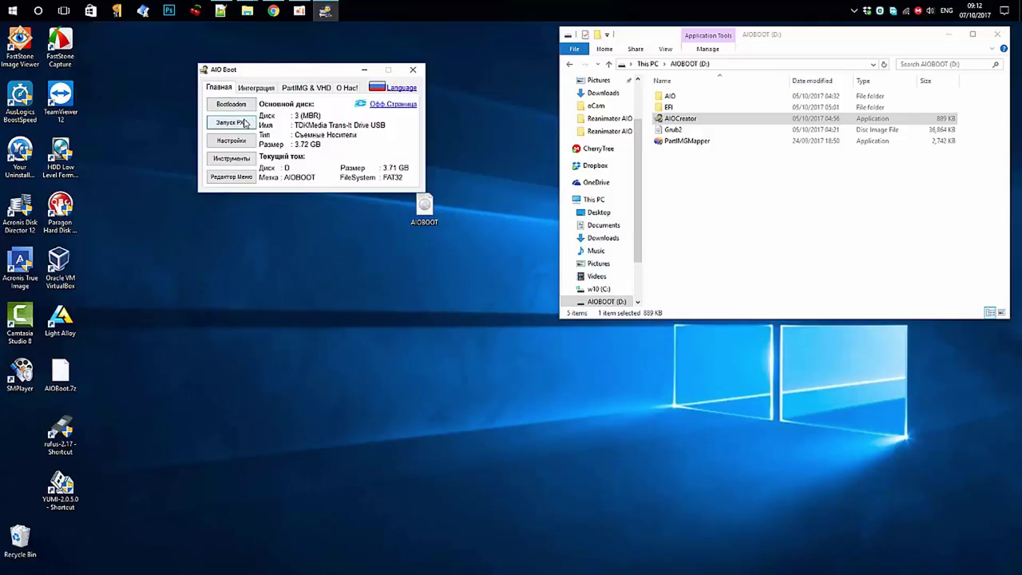
pyautogui.click(231, 176)
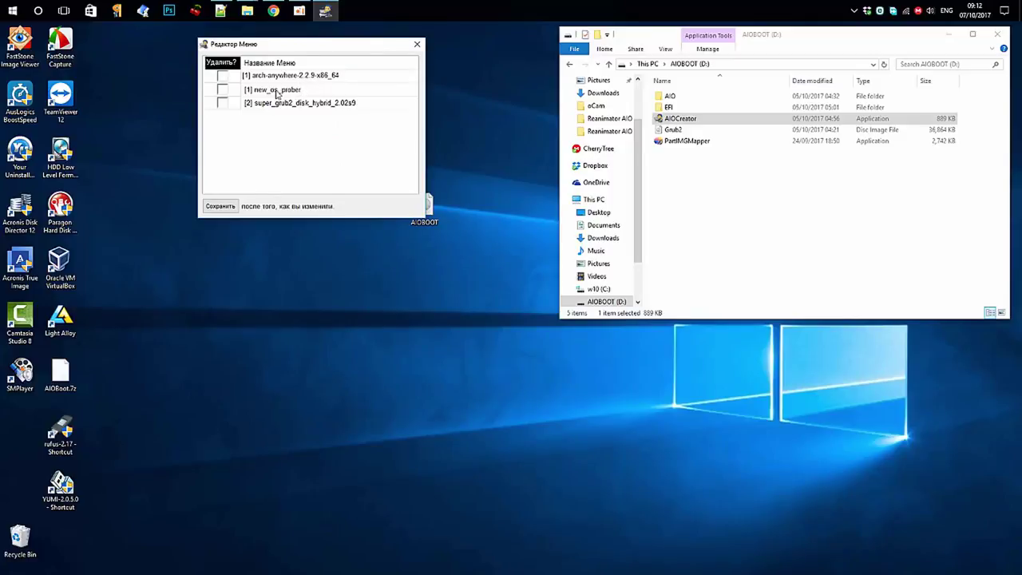
pyautogui.click(417, 45)
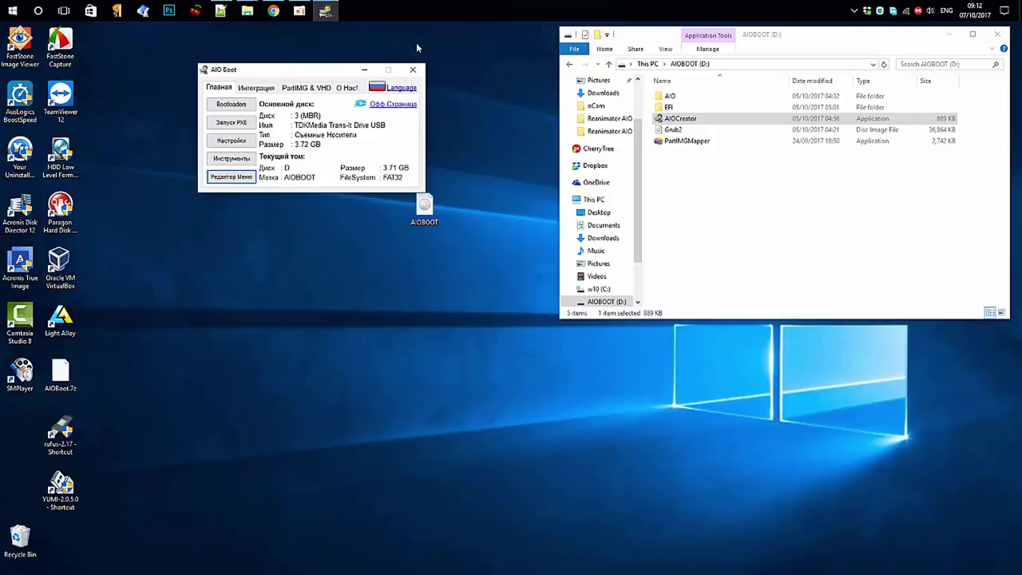
pyautogui.click(413, 69)
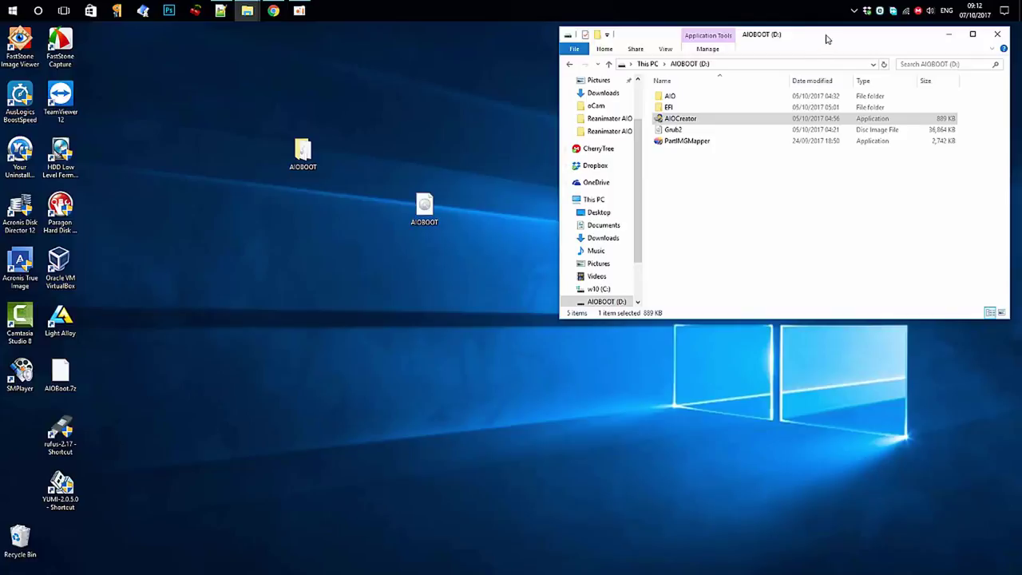
# Launch RMPrepUSB from the desktop and boot the AIOBOOT USB drive in the QEMU emulator
pyautogui.moveTo(826, 35); pyautogui.dragTo(725, 35)
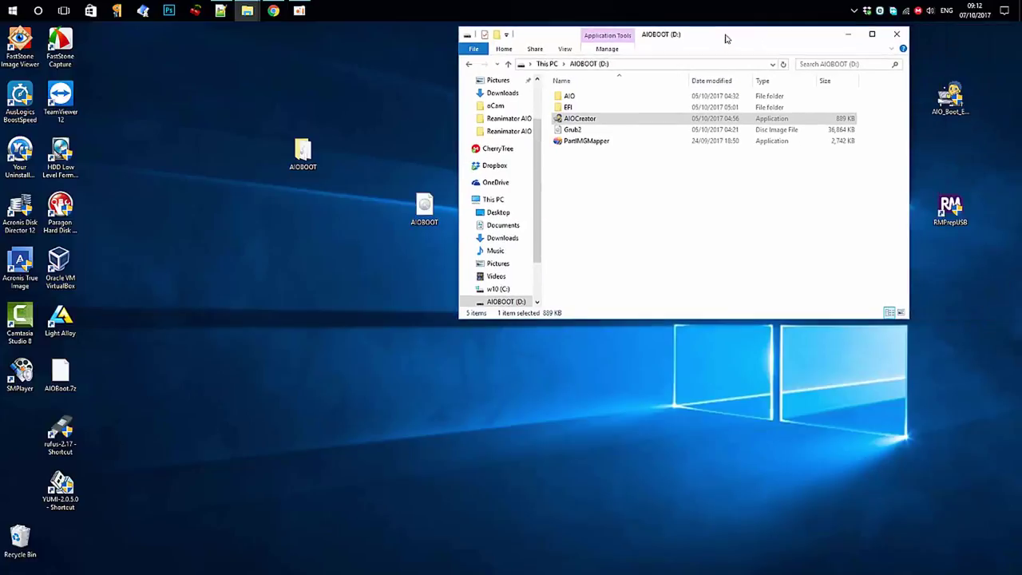
pyautogui.click(954, 207)
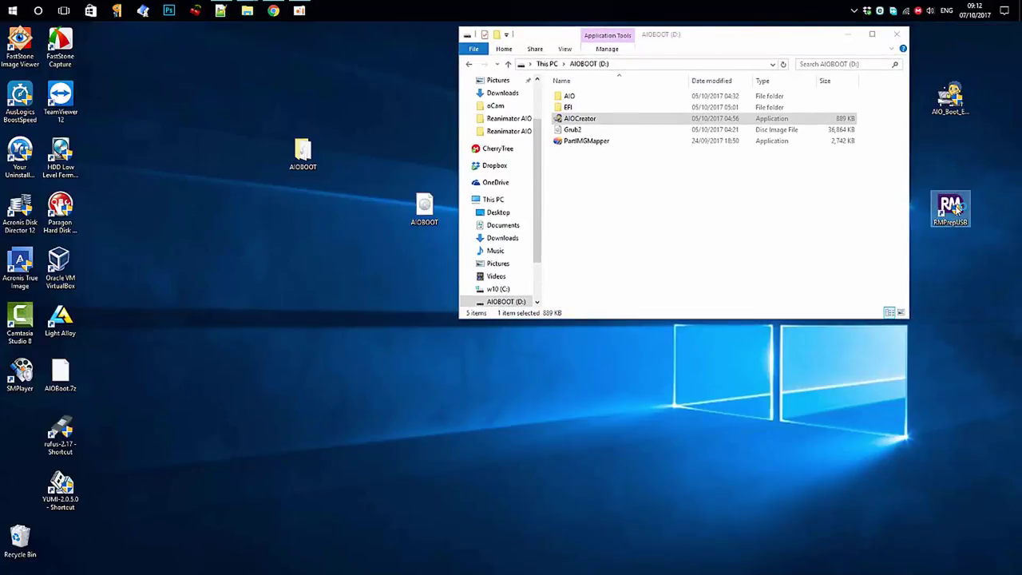
pyautogui.doubleClick(954, 207)
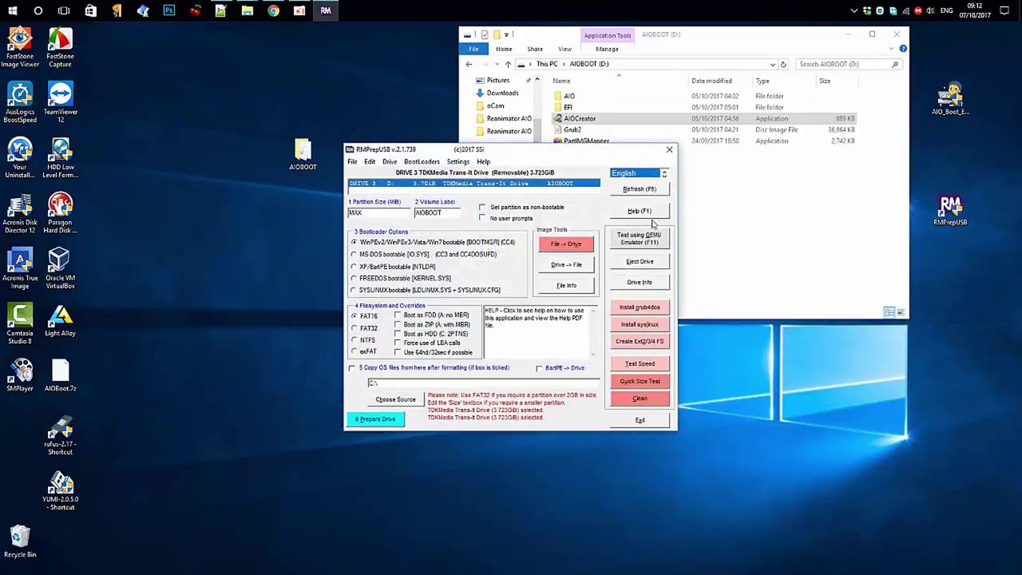
pyautogui.click(653, 233)
pyautogui.click(584, 203)
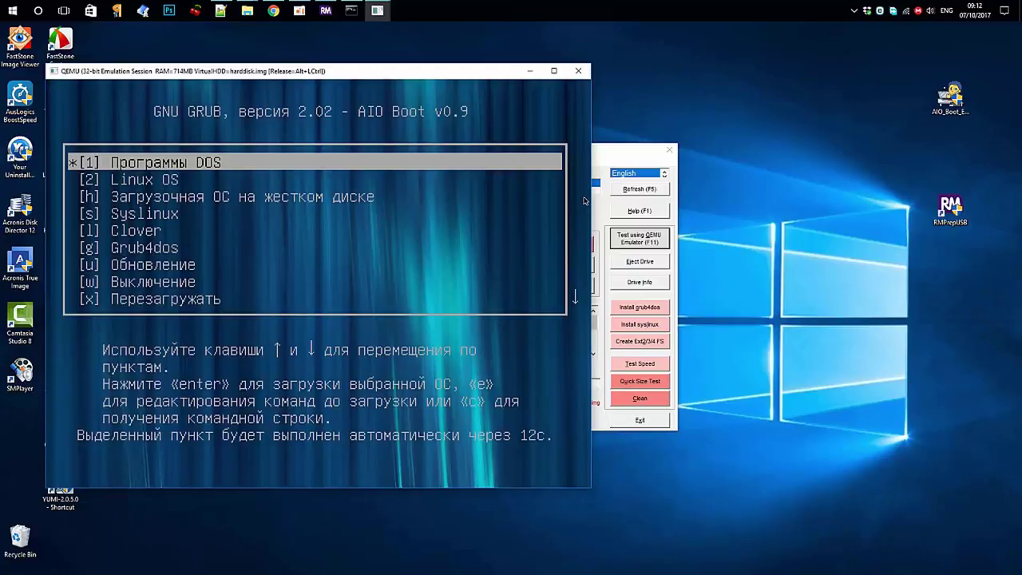
# Open the Linux OS entry in the emulated AIO Boot menu to check its systems, and close the emulator and RMPrepUSB
pyautogui.press('Down')
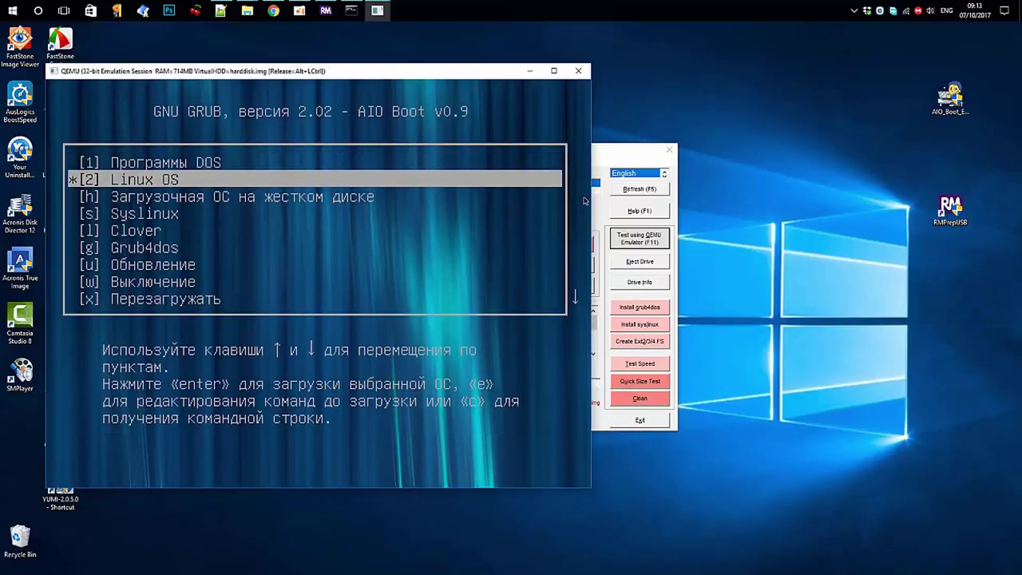
pyautogui.press('Return')
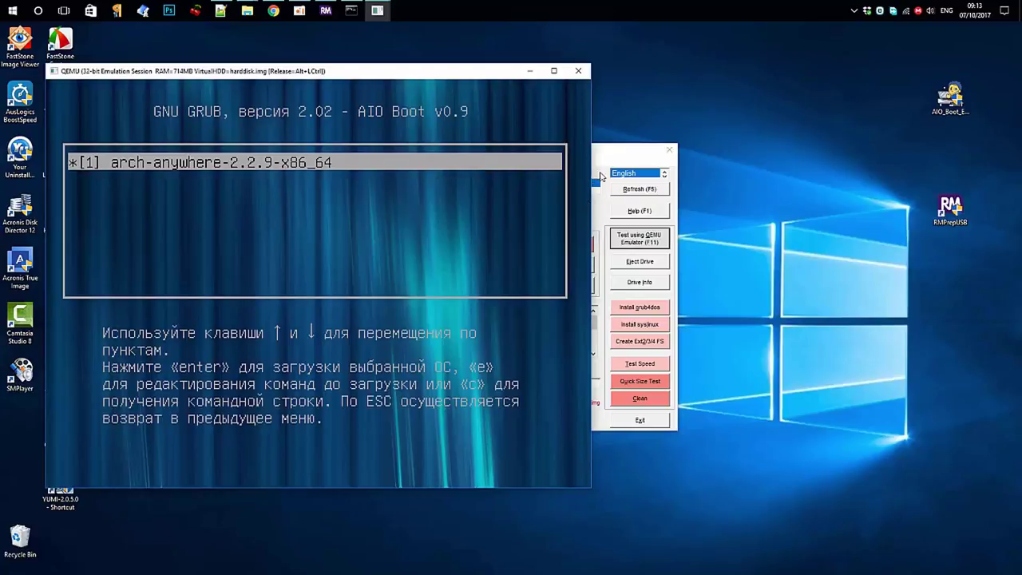
pyautogui.click(580, 72)
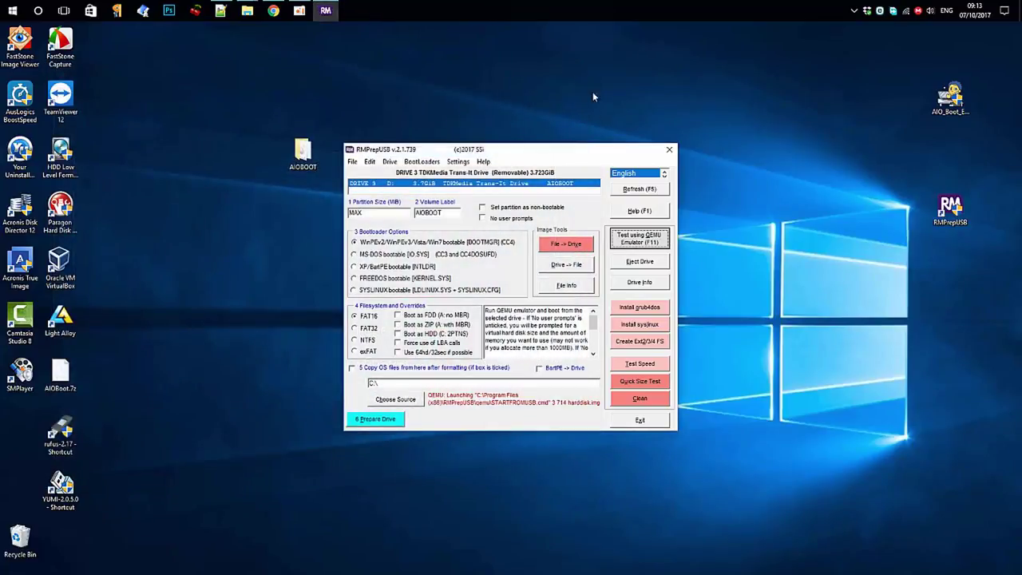
pyautogui.click(668, 149)
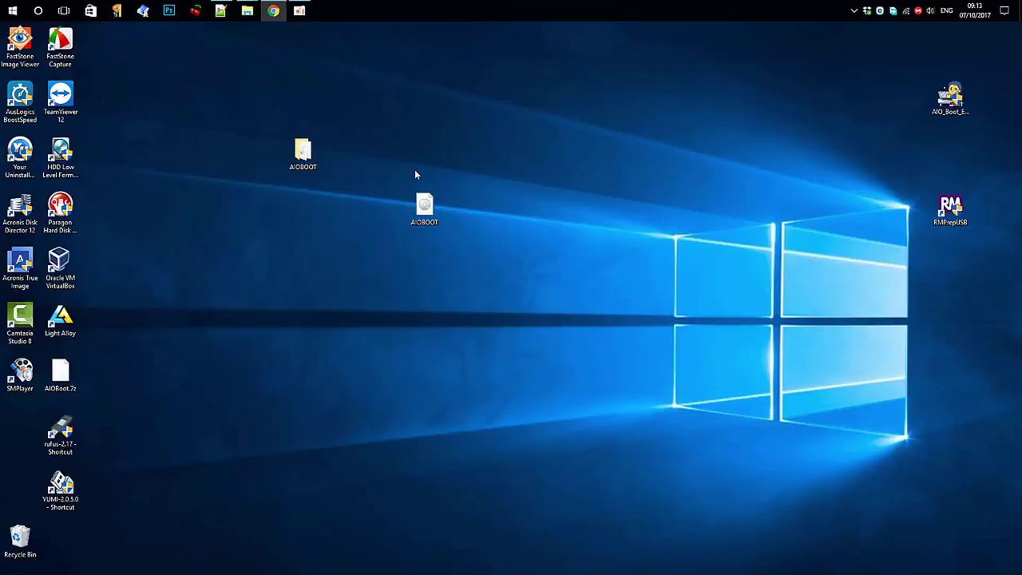
# Move the AIOBOOT disc image on the desktop beside the TeamViewer 12 shortcut
pyautogui.moveTo(299, 10)
pyautogui.click(431, 204)
pyautogui.moveTo(431, 203); pyautogui.dragTo(167, 72)
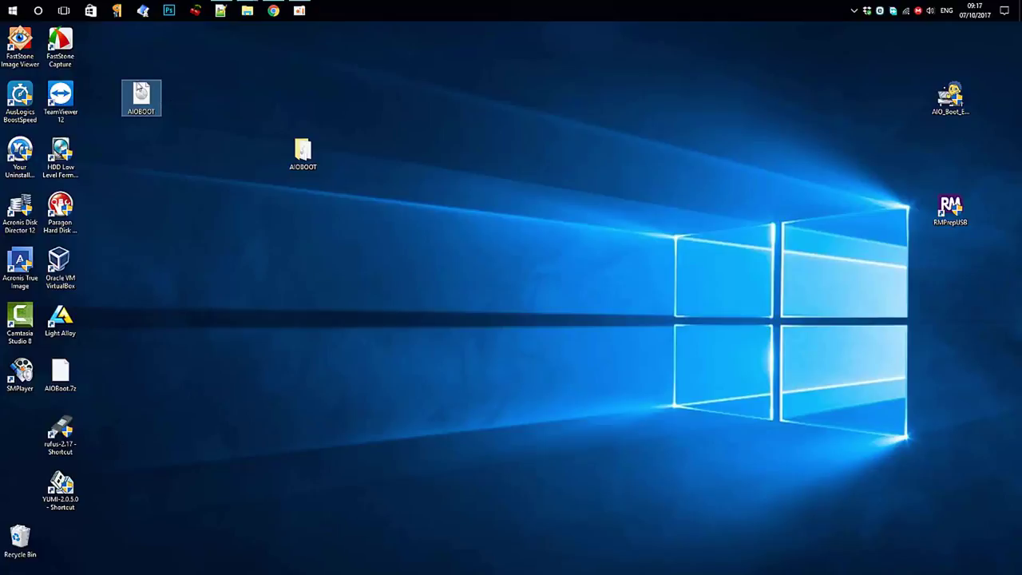
pyautogui.moveTo(140, 101)
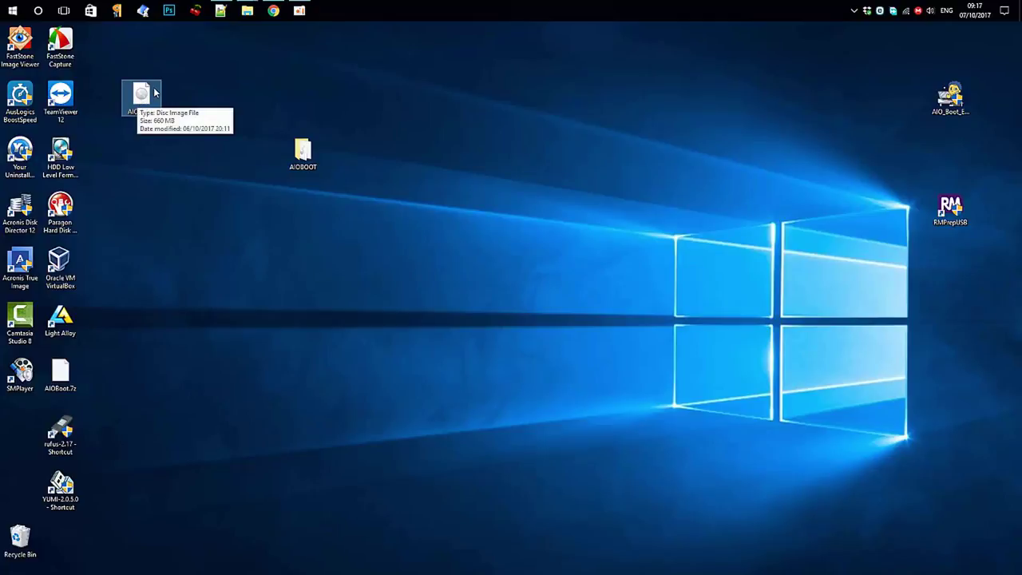
pyautogui.moveTo(308, 145)
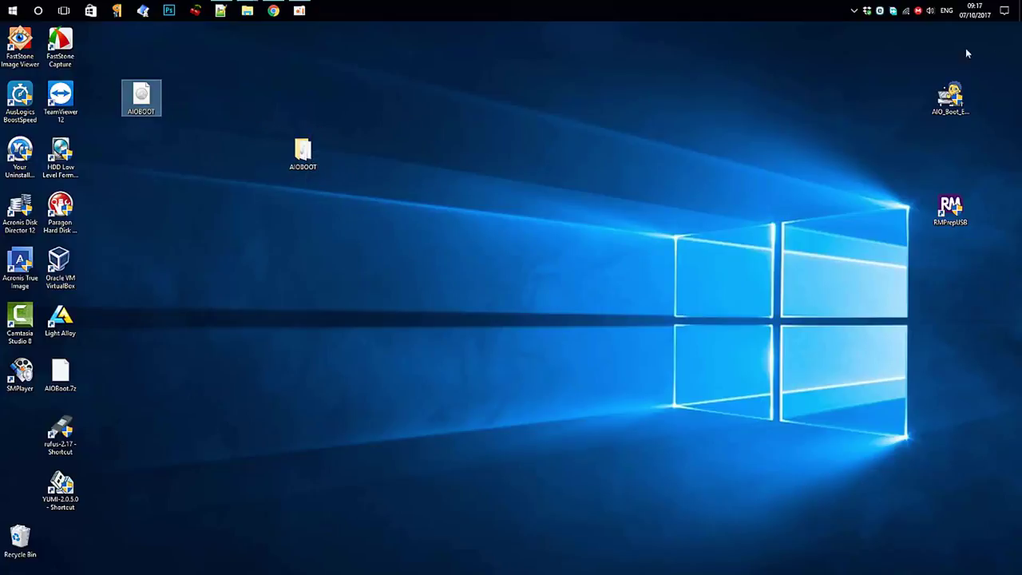
pyautogui.moveTo(931, 100)
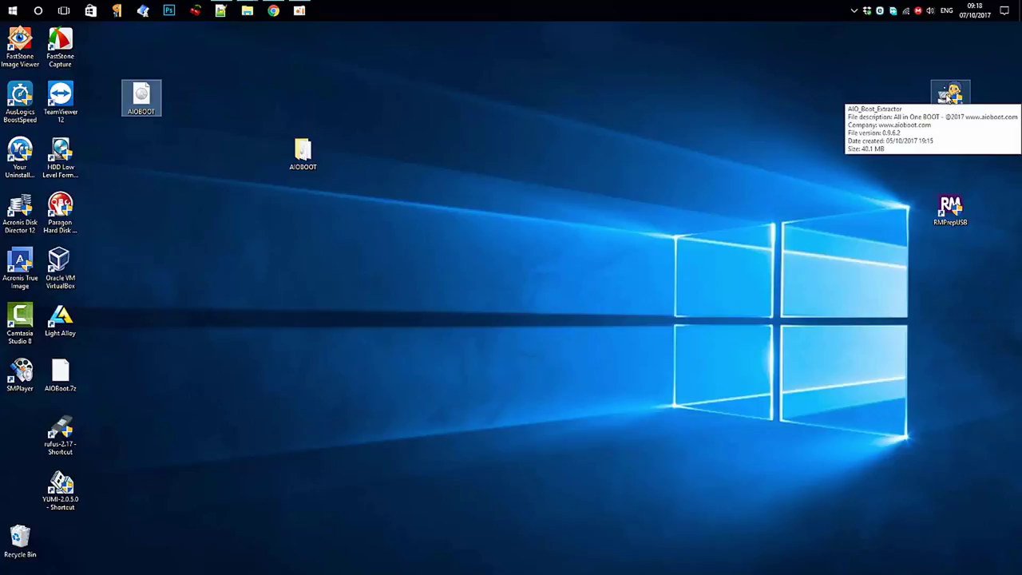
# Inspect the AIO and EFI folders inside the desktop AIOBOOT folder, close it, and place the folder directly below the AIOBOOT disc image
pyautogui.doubleClick(298, 157)
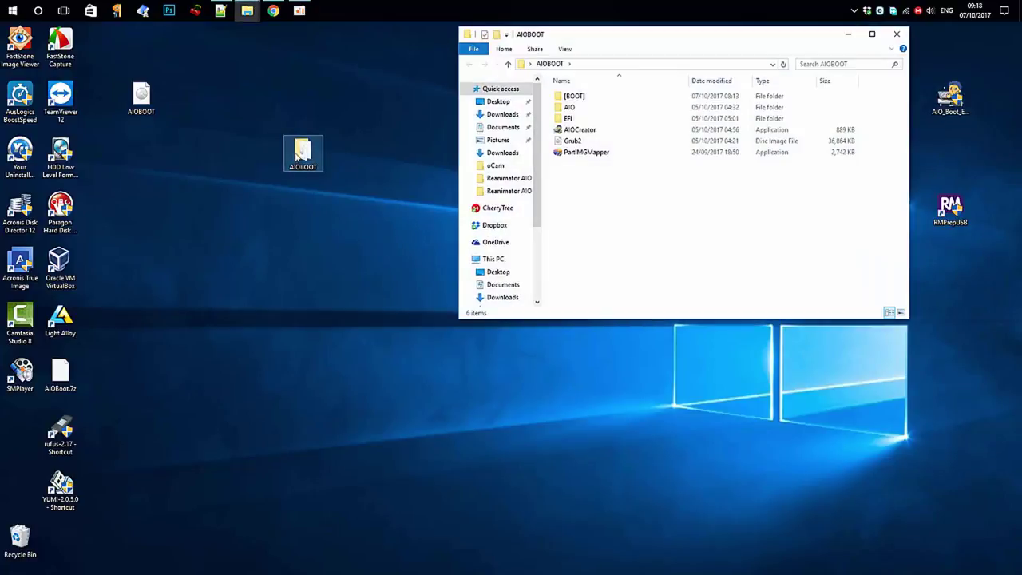
pyautogui.click(578, 109)
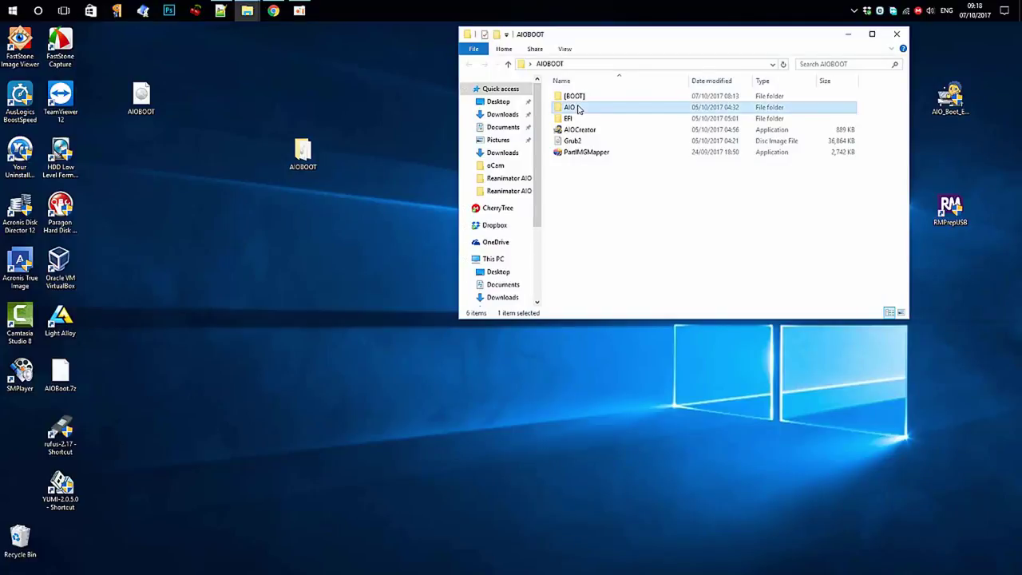
pyautogui.hotkey('shift', 'Down')
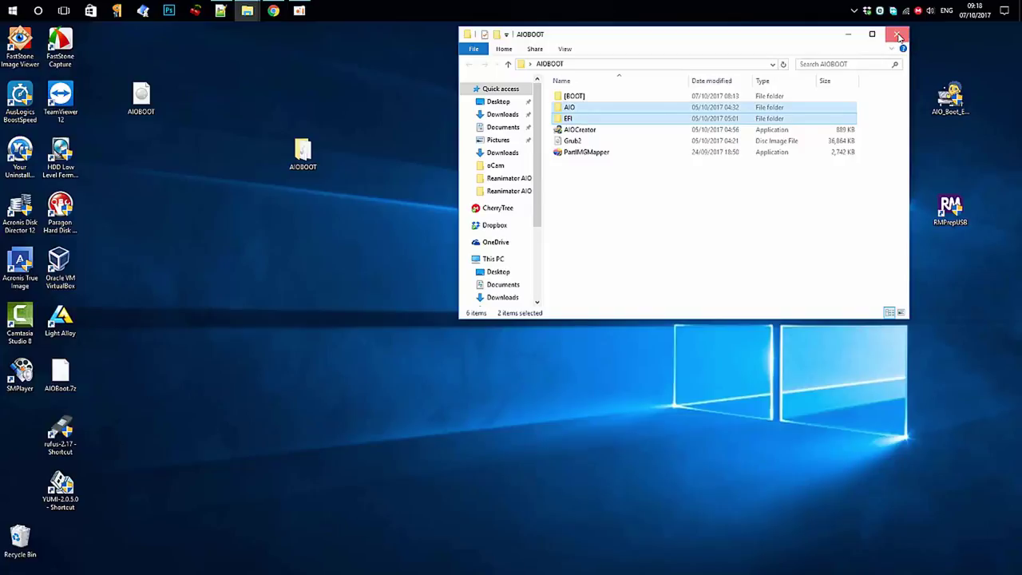
pyautogui.click(897, 35)
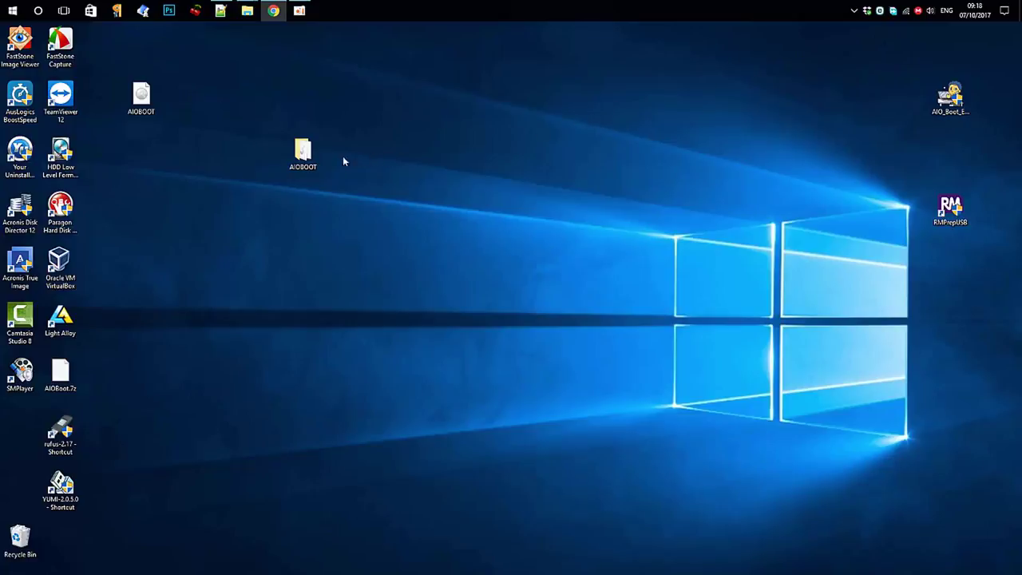
pyautogui.moveTo(303, 152); pyautogui.dragTo(144, 167)
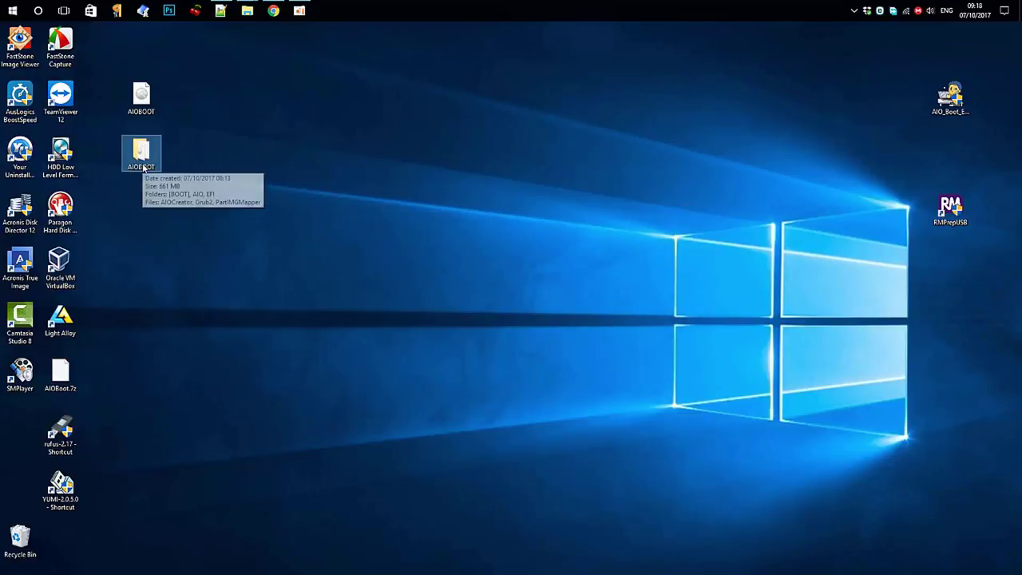
pyautogui.click(230, 156)
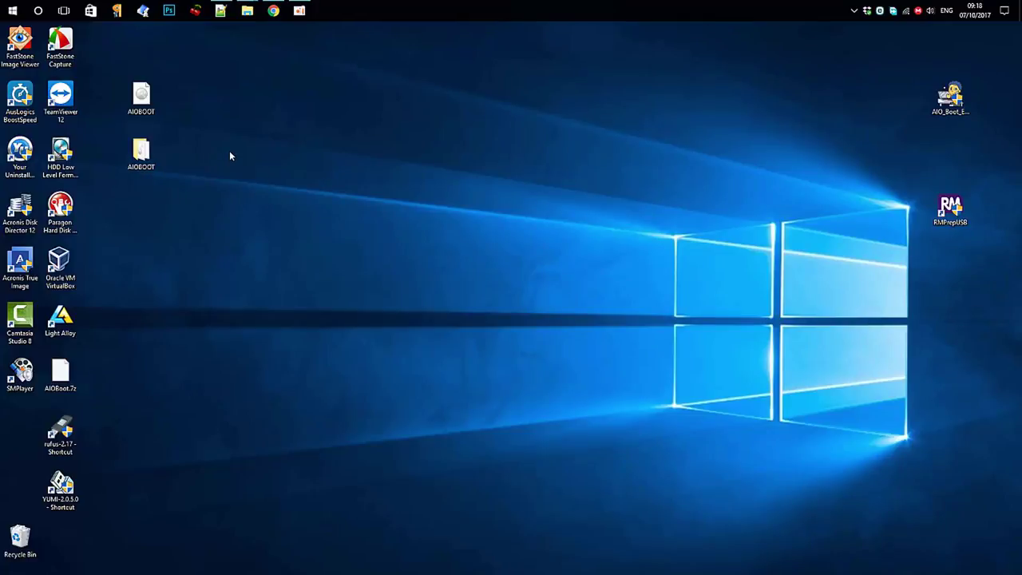